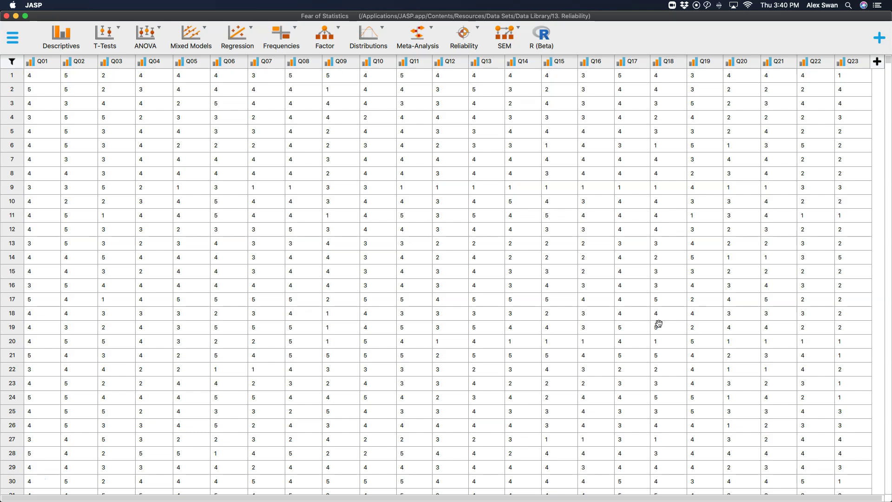
Step: Start a new classical Single-Test Reliability Analysis from the Reliability menu
left_click(663, 337)
left_click(468, 40)
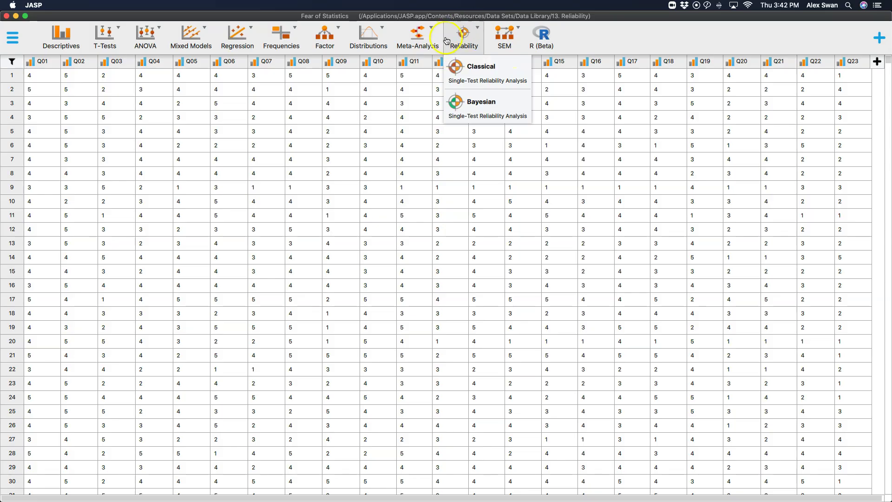
left_click(483, 82)
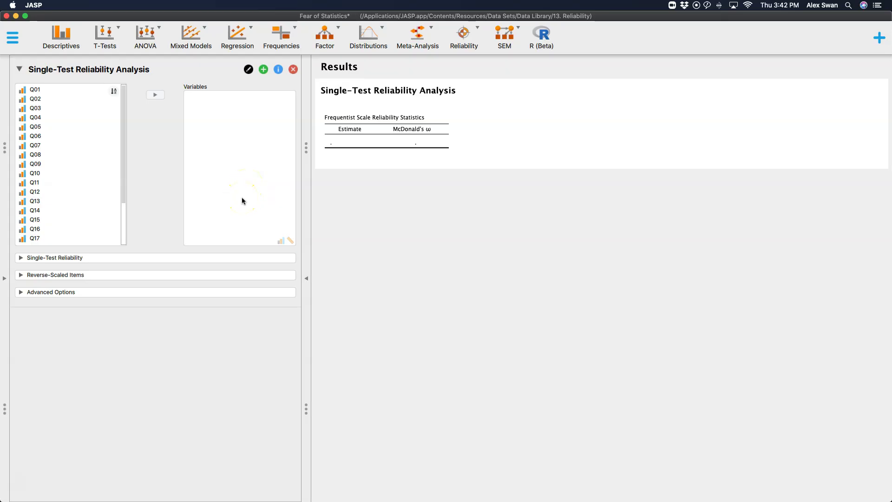
Step: Add items Q01, Q03, Q04, Q05, Q12, Q16, Q20 and Q21 to the Variables box
left_click(43, 90)
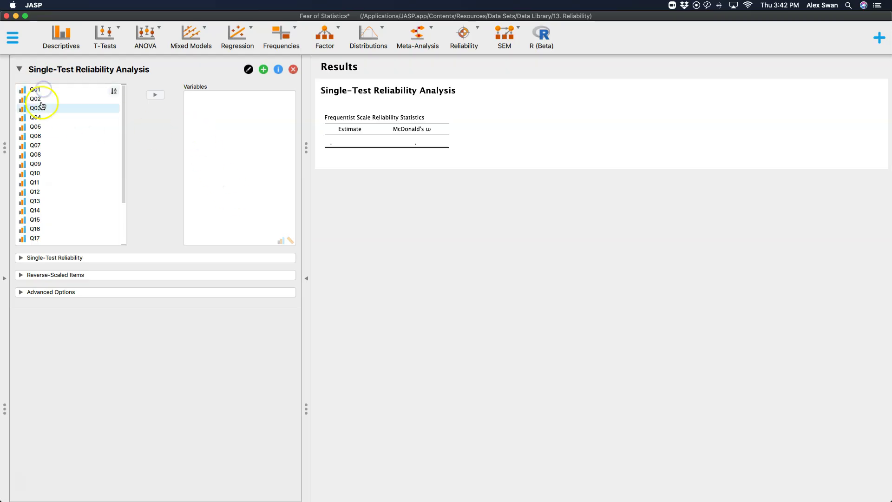
left_click(40, 90)
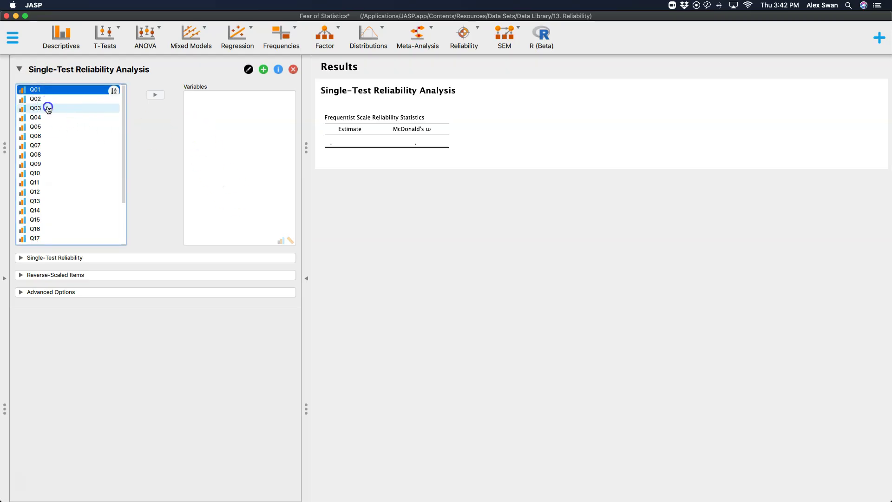
left_click(42, 108)
left_click_drag(53, 91, 243, 136)
left_click_drag(47, 101, 241, 146)
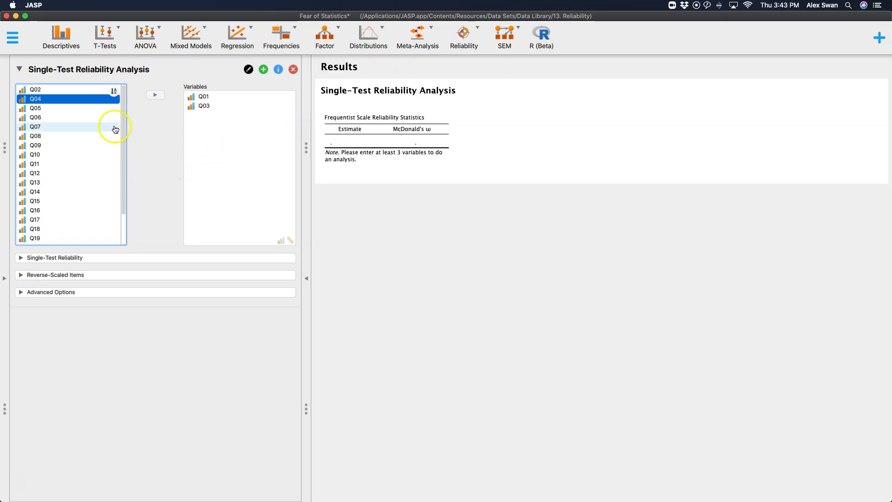
left_click_drag(36, 99, 241, 144)
left_click_drag(56, 99, 232, 147)
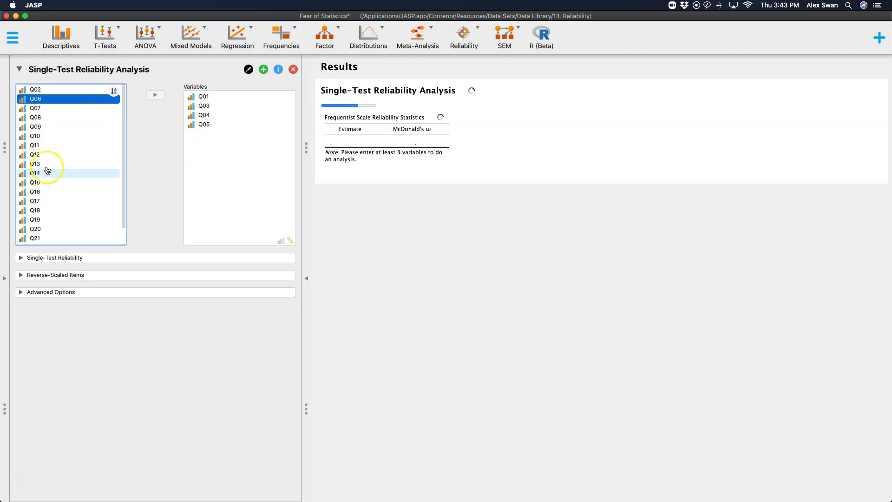
left_click_drag(37, 155, 249, 160)
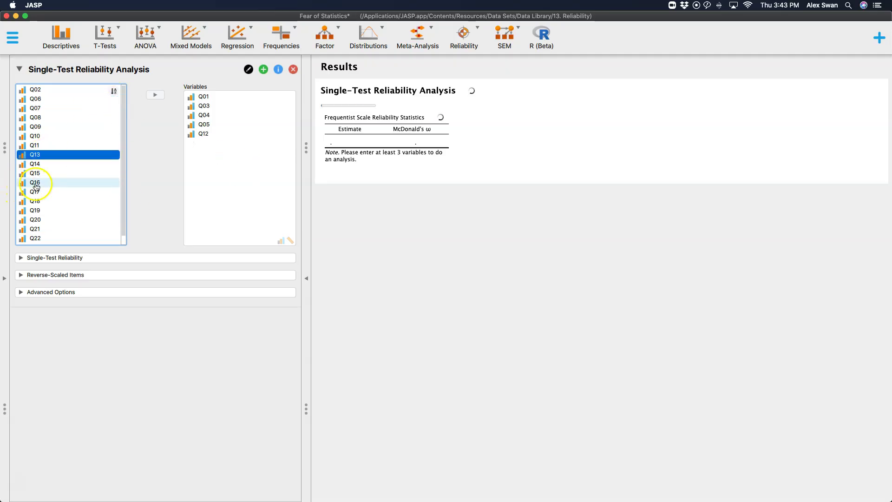
left_click_drag(37, 186, 255, 189)
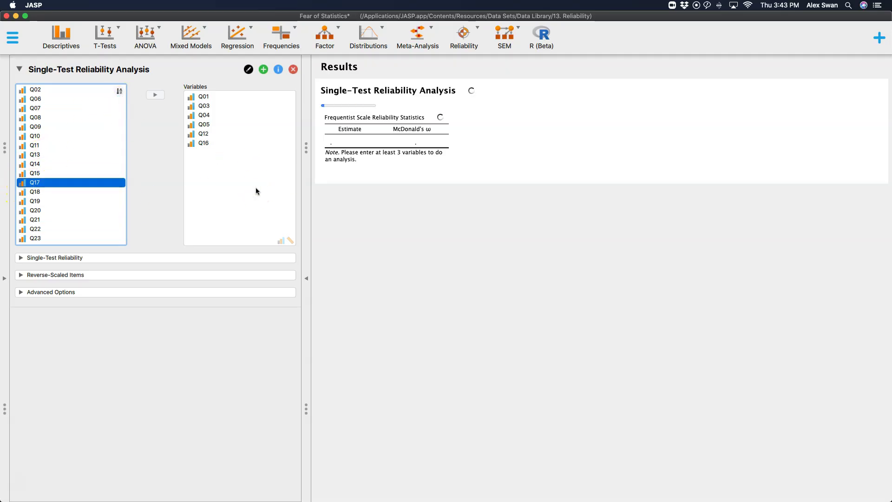
left_click_drag(36, 210, 242, 191)
left_click_drag(66, 211, 220, 206)
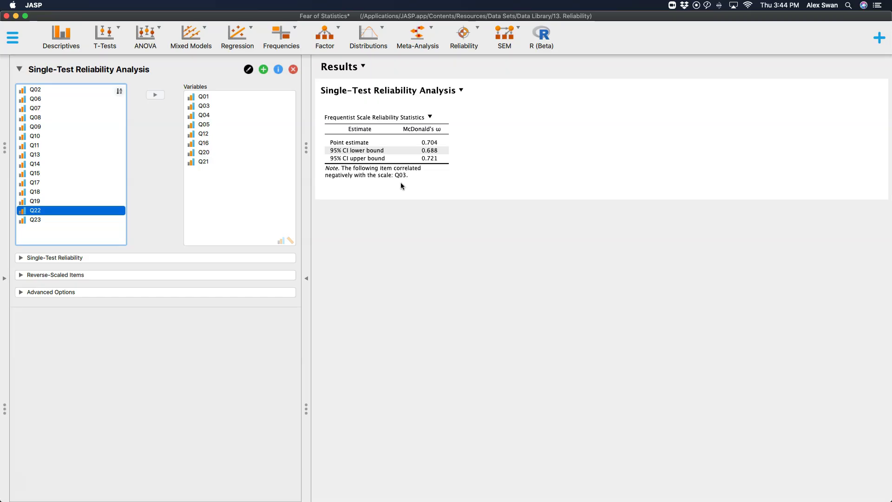
Step: Check McDonald's ω of 0.704 (95% CI 0.688–0.721) and bring up the scale-statistics options
left_click(226, 176)
Step: Under Scale Statistics, replace McDonald's ω with Cronbach's α, giving 0.605 (95% CI 0.585–0.625)
left_click(90, 260)
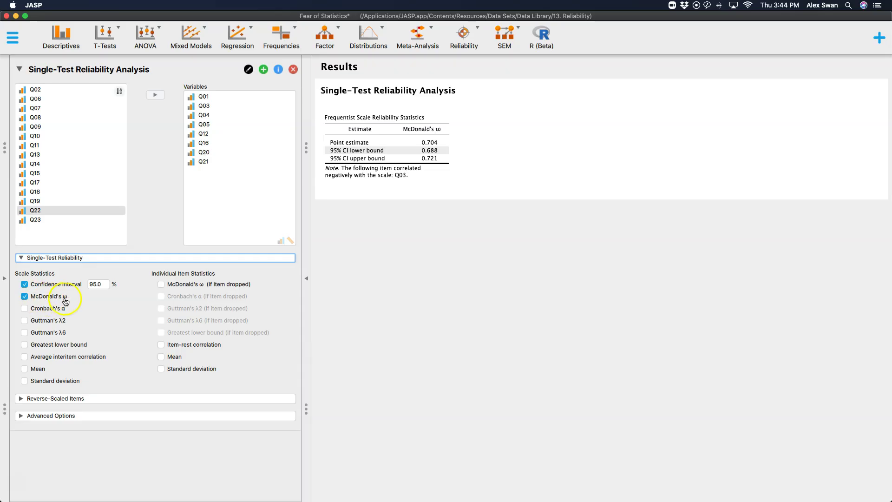
left_click(44, 299)
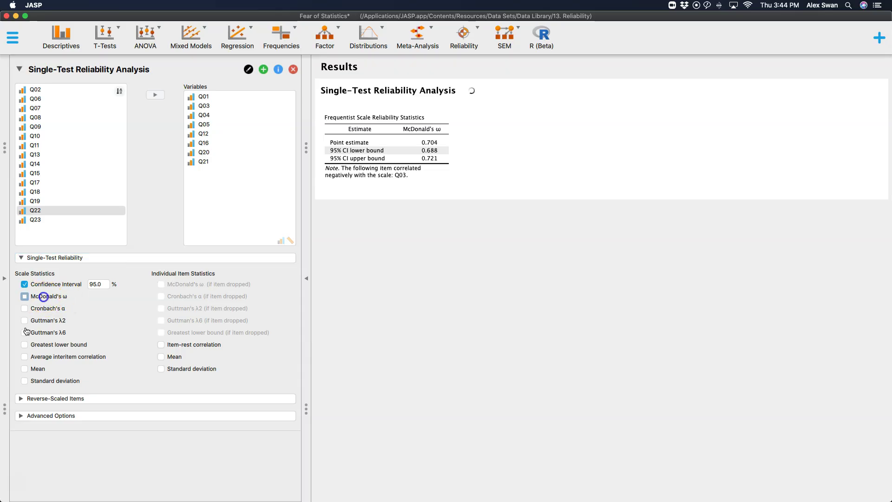
left_click(40, 309)
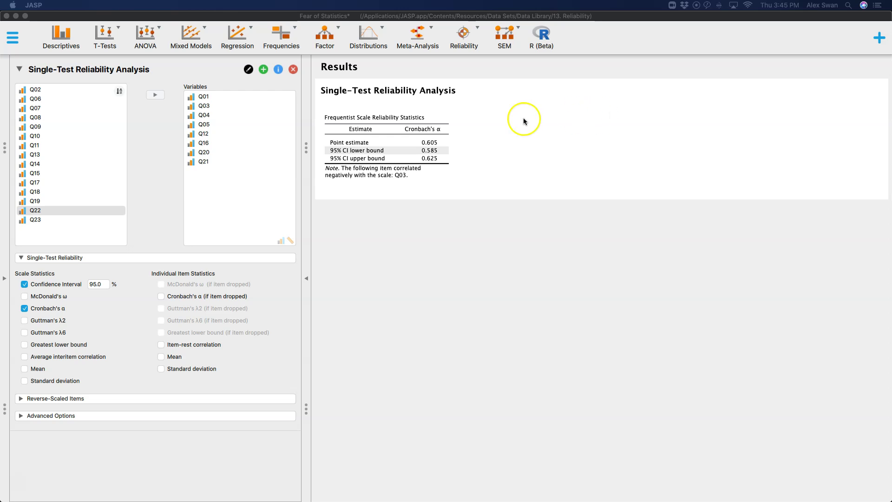
left_click(338, 29)
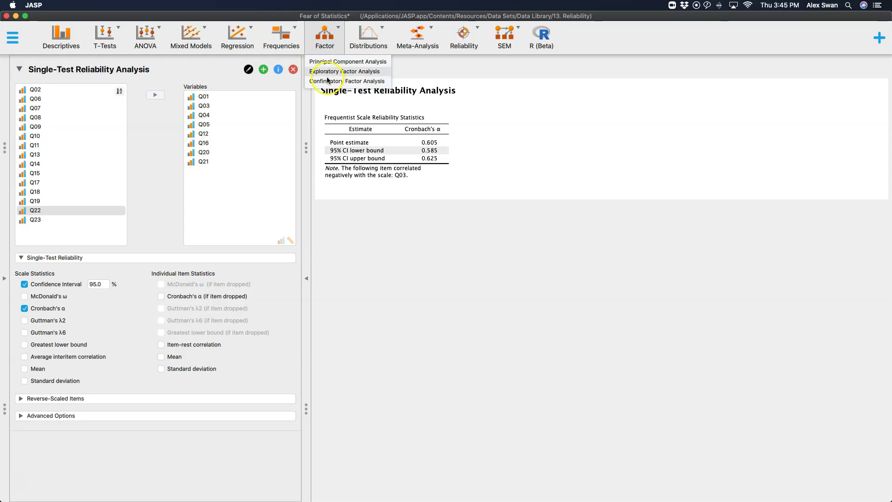
left_click(508, 287)
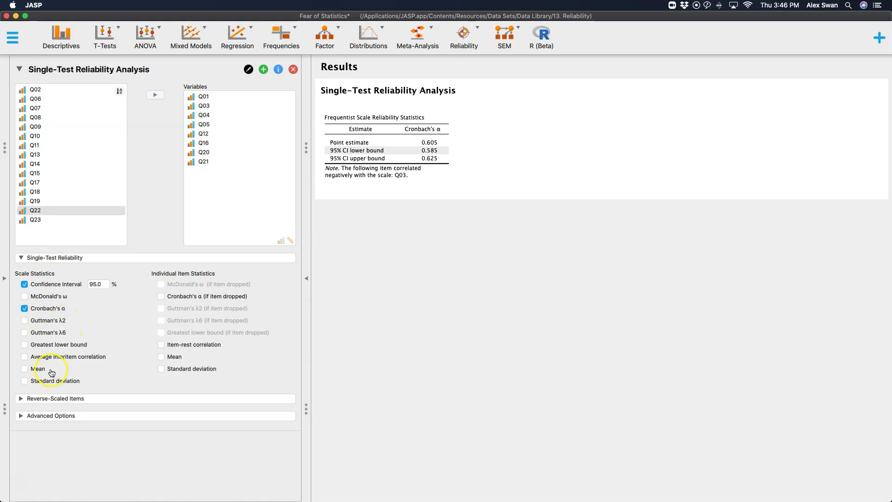
Step: Add average interitem correlation (0.183), scale mean (3.087) and standard deviation (0.394) to the scale statistics
left_click(68, 357)
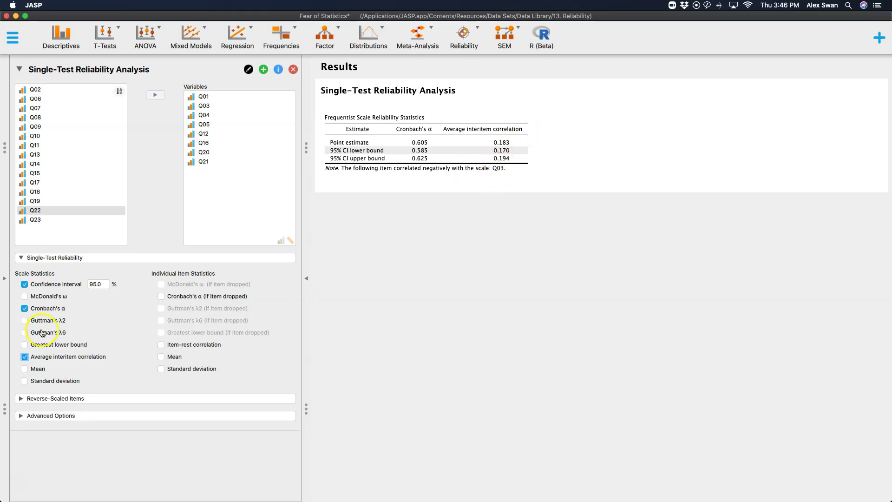
left_click(38, 368)
left_click(60, 380)
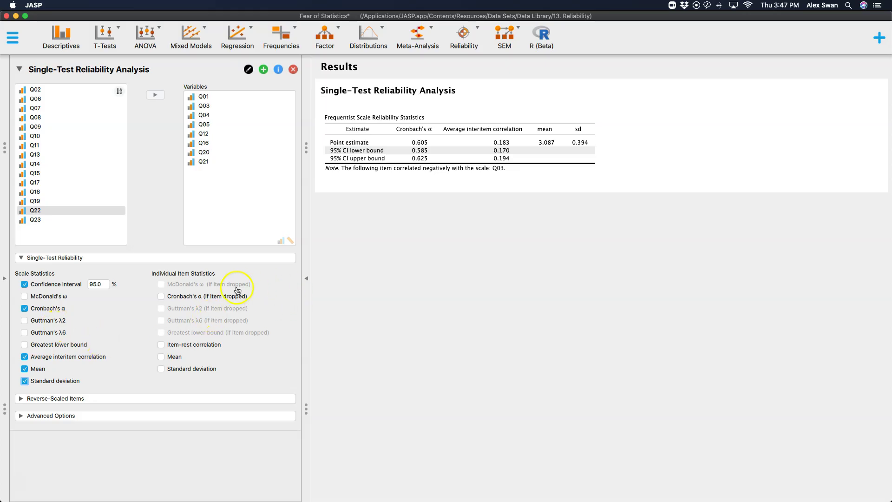
Step: Add item means and standard deviations to the item table, then expand the Reverse-Scaled Items lists
left_click(32, 296)
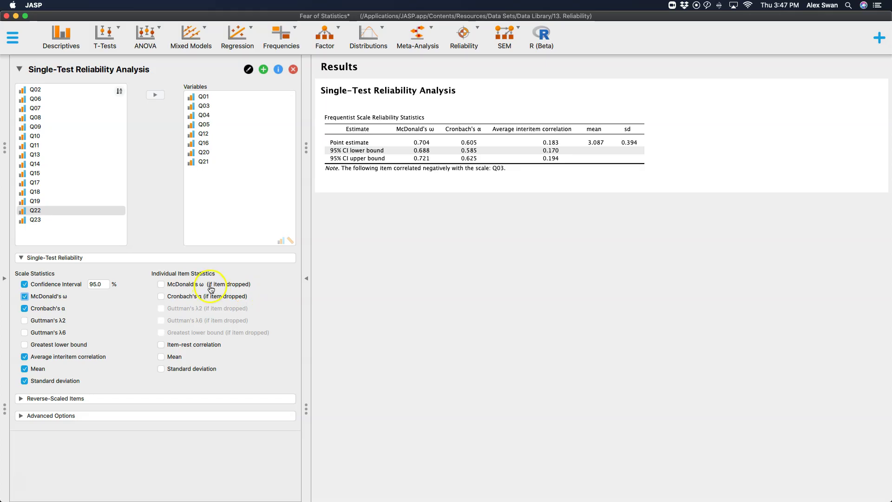
left_click(62, 296)
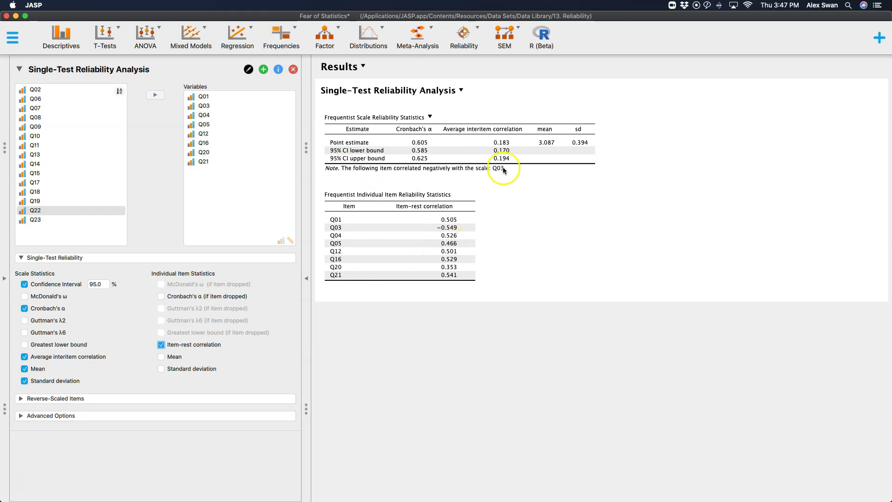
left_click(168, 356)
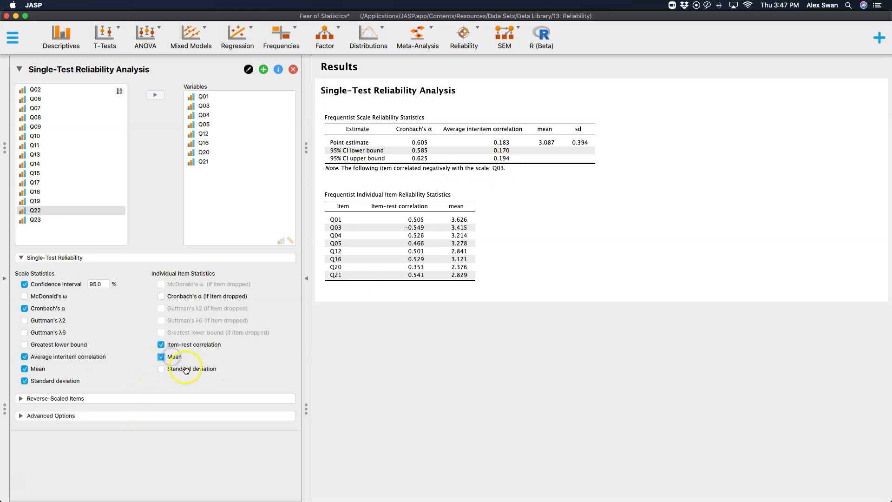
left_click(186, 369)
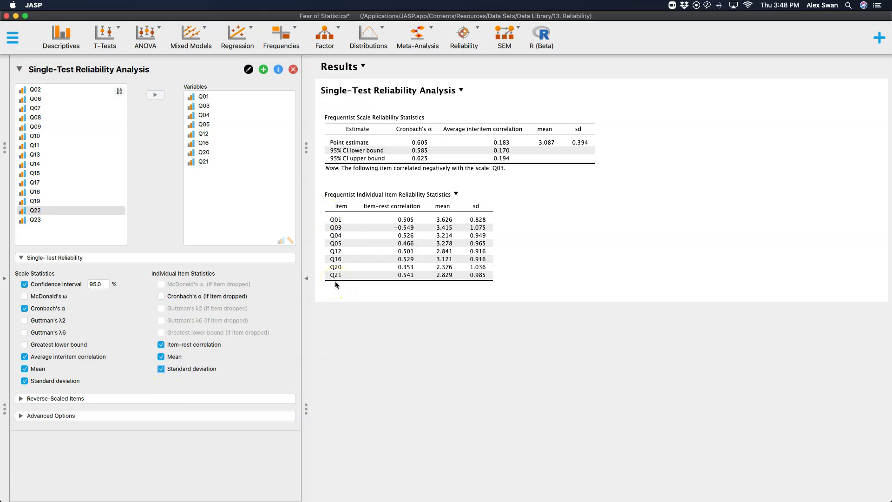
left_click(196, 399)
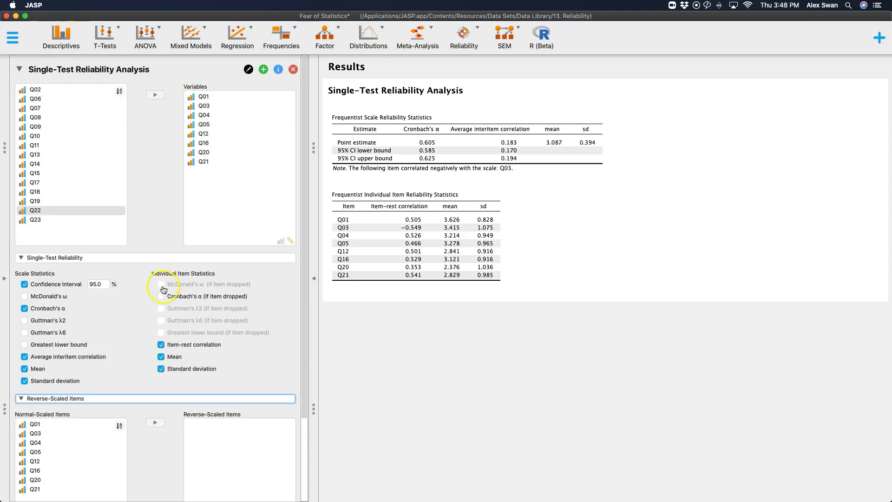
Step: Move Q03 to Reverse-Scaled Items, raising Cronbach's α to 0.821 and its item-rest correlation to 0.549
scroll(141, 308, "down", 5)
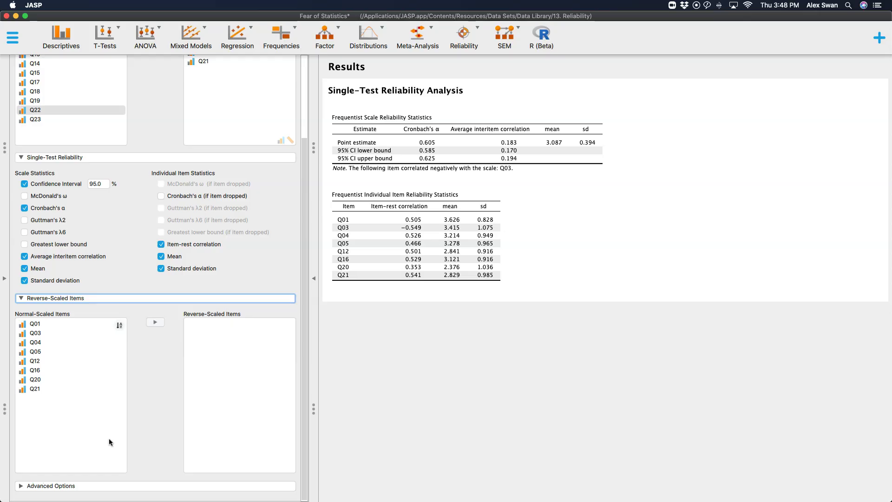
left_click(35, 332)
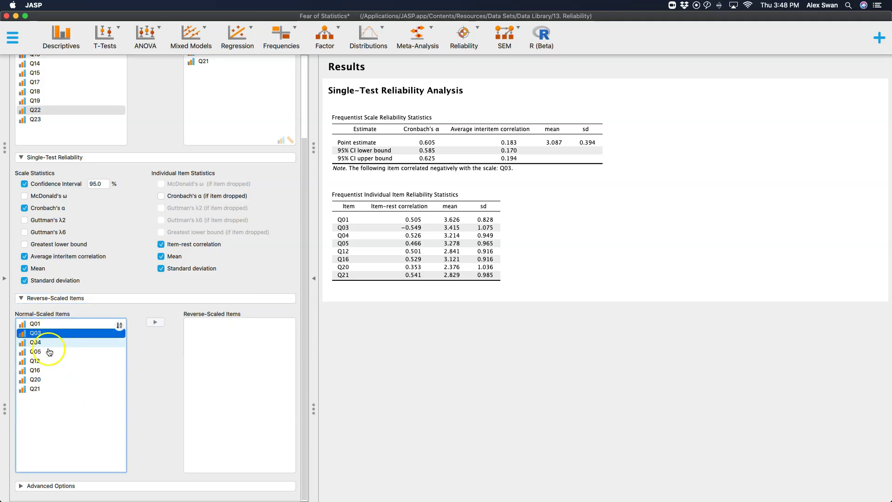
left_click(155, 322)
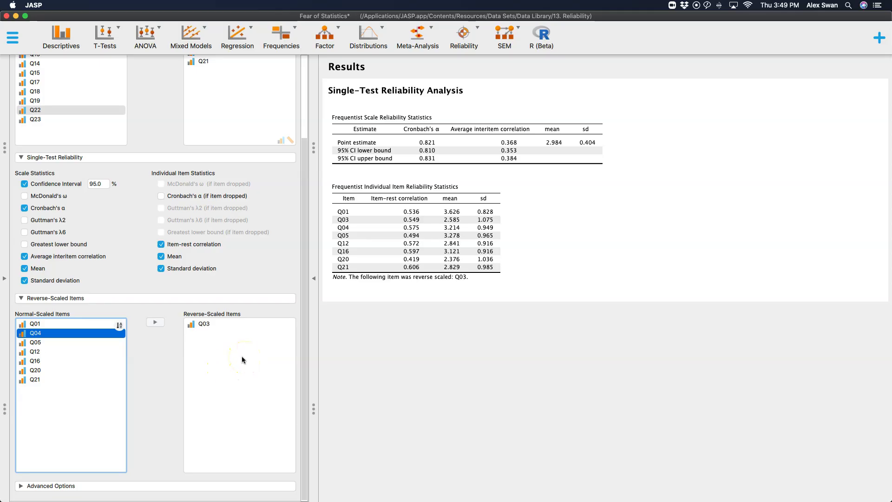
left_click(186, 324)
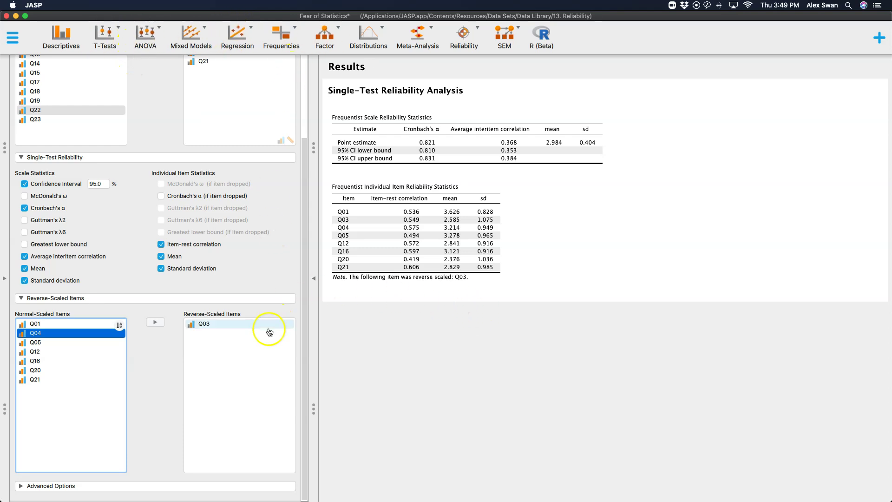
left_click(209, 330)
left_click(208, 330)
scroll(194, 149, "up", 5)
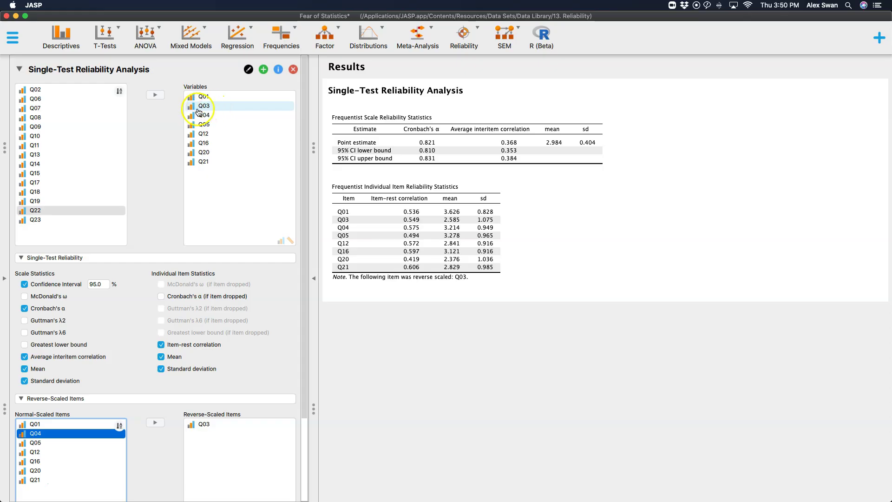
left_click(222, 111)
left_click_drag(114, 320, 127, 338)
scroll(126, 338, "down", 4)
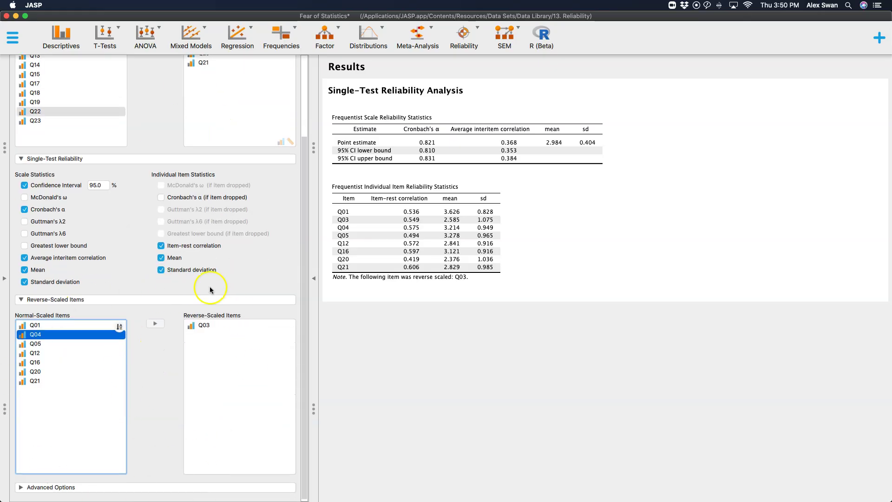
left_click(205, 325)
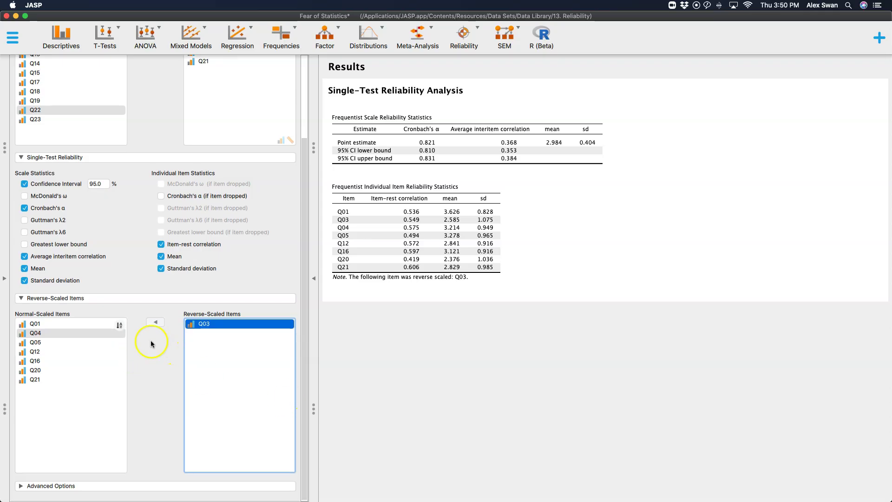
Step: Collapse the Reverse-Scaled Items lists and expand Advanced Options to review them
left_click(104, 299)
left_click(99, 415)
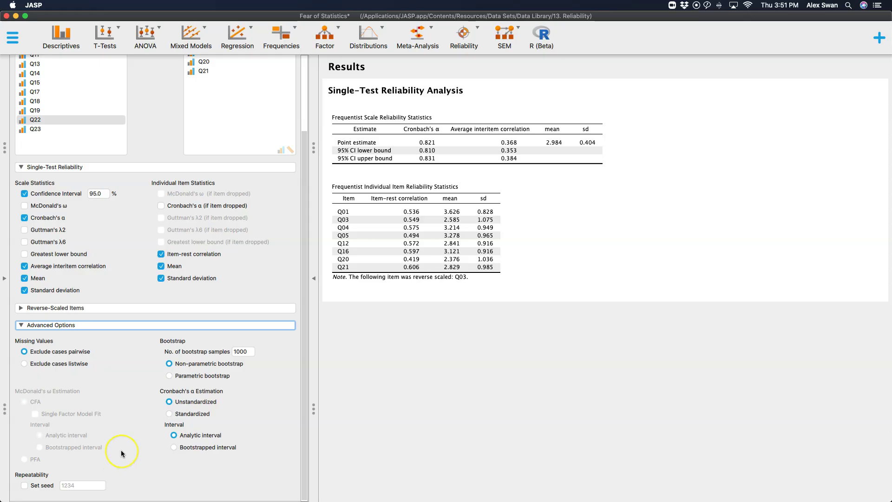
scroll(120, 453, "up", 2)
scroll(121, 450, "down", 2)
Step: Collapse the Advanced Options and Single-Test Reliability sections, leaving only the variable lists
left_click(98, 325)
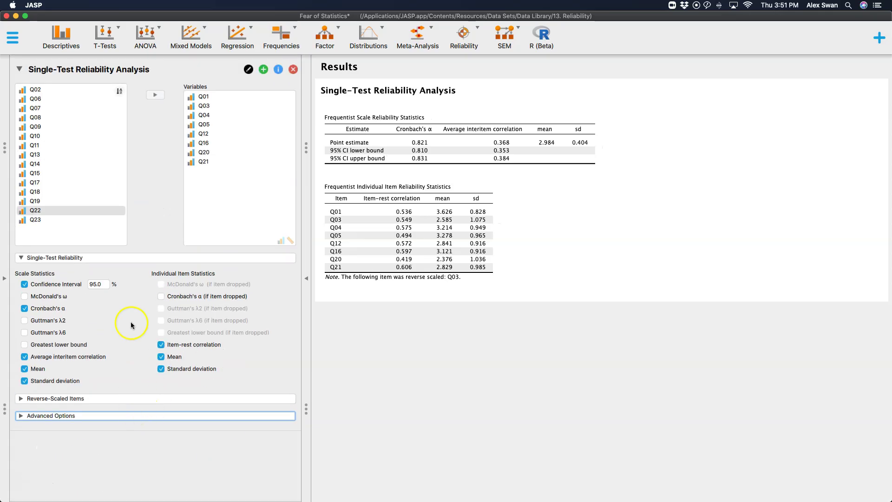
left_click(123, 258)
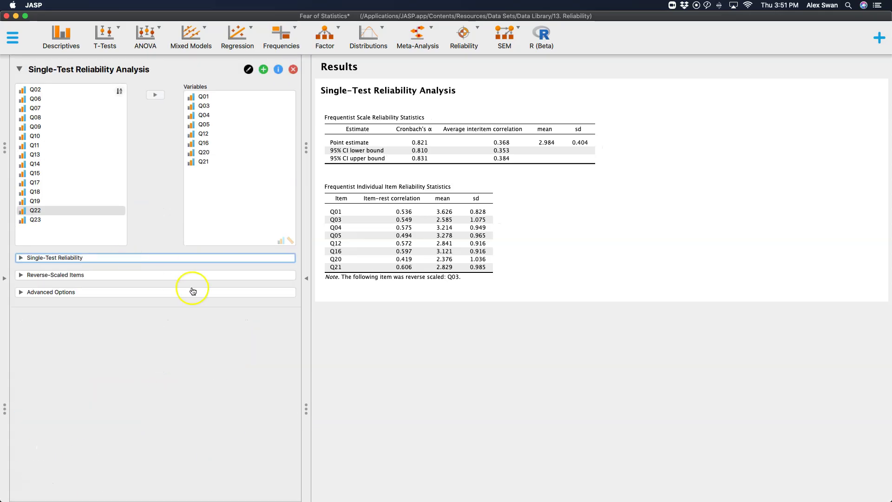